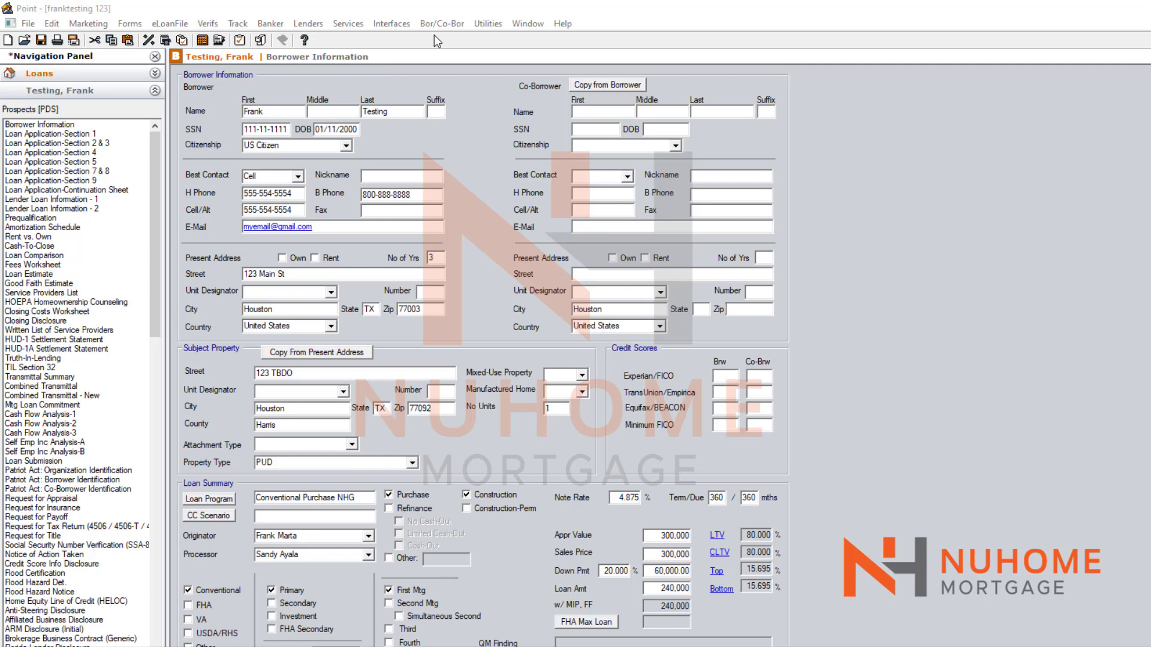
Confirm the Fannie Mae connectivity preferences from Utilities and let the lender list download complete
{"action": "left_click", "coordinate": [495, 26]}
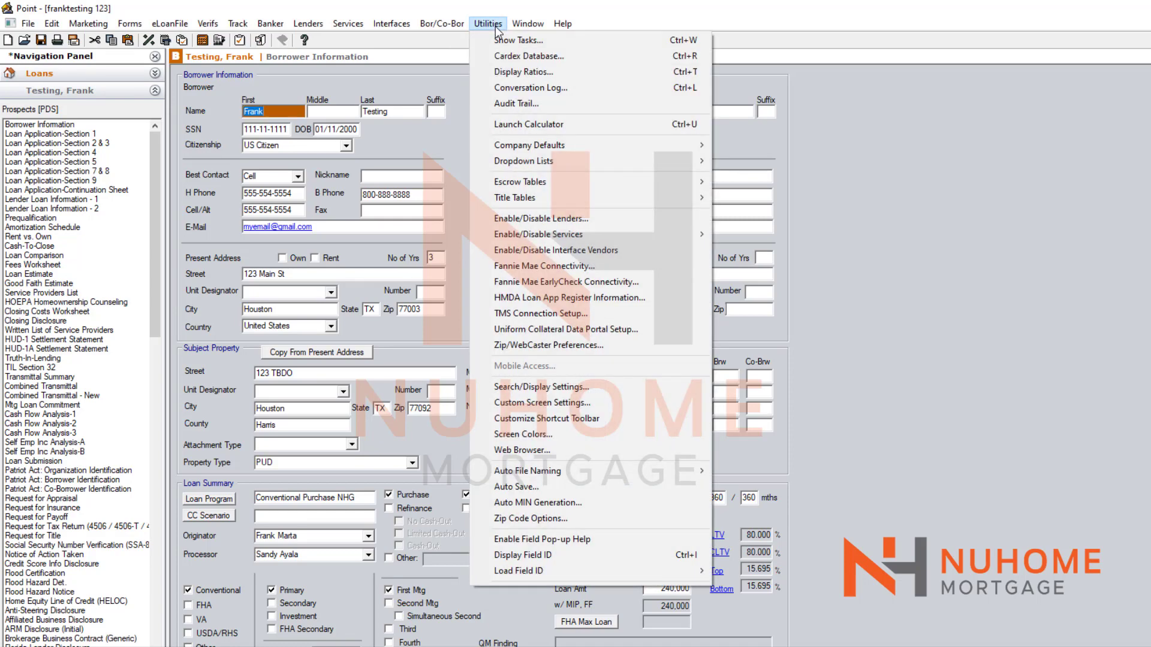
{"action": "left_click", "coordinate": [553, 269]}
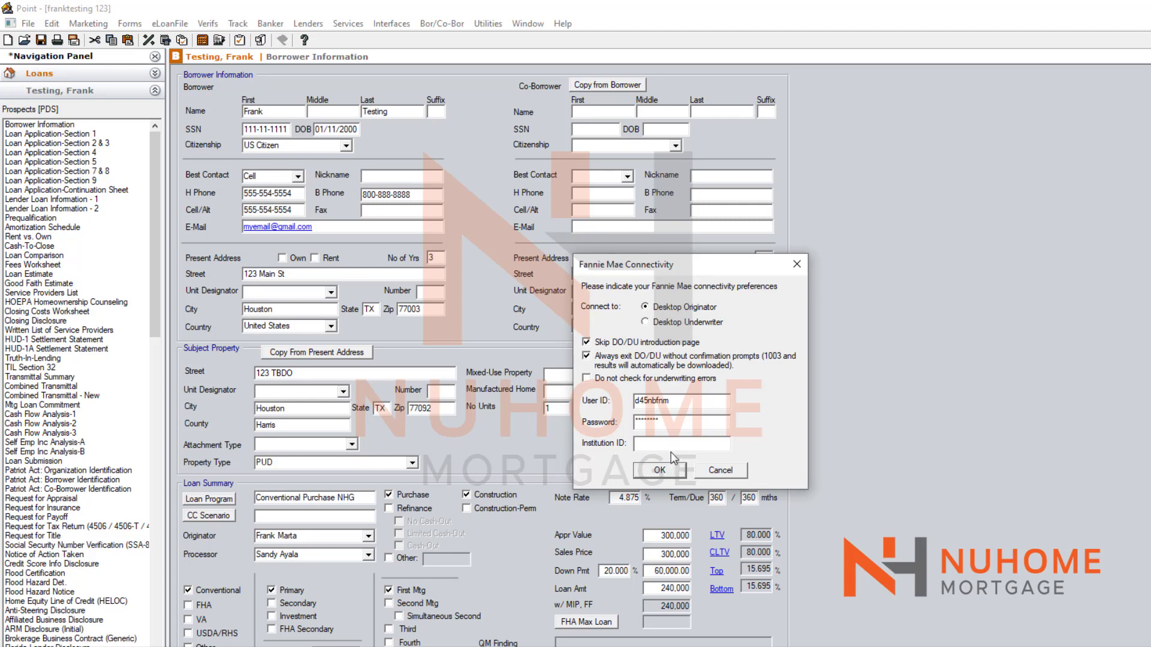
{"action": "left_click", "coordinate": [659, 470]}
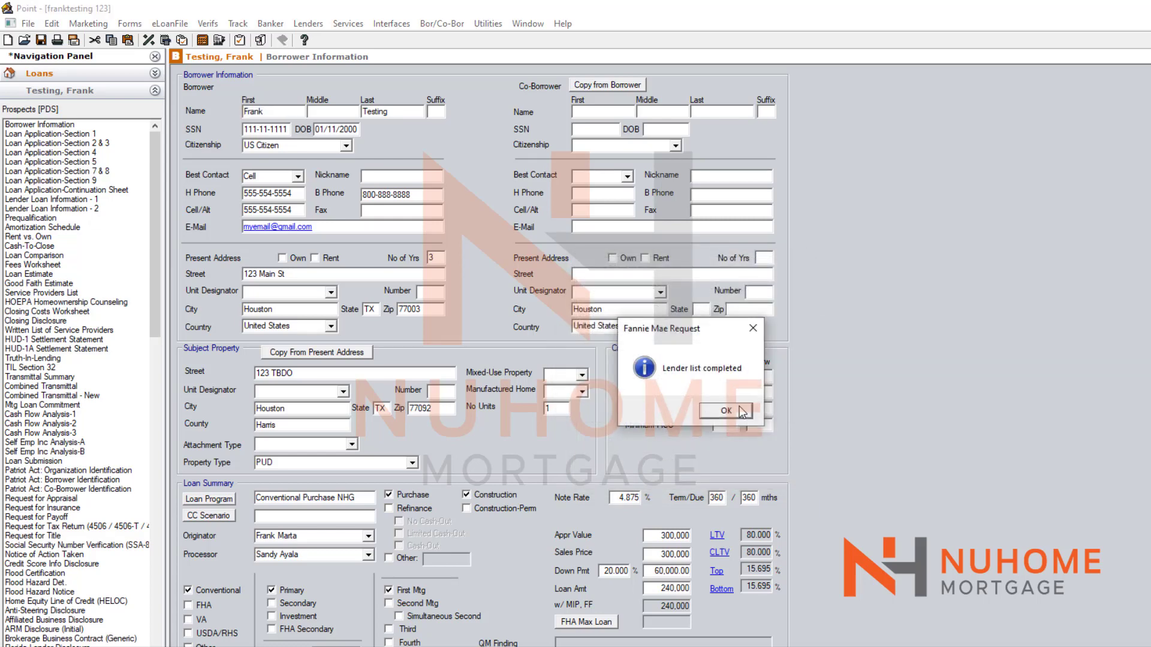
{"action": "left_click", "coordinate": [727, 411]}
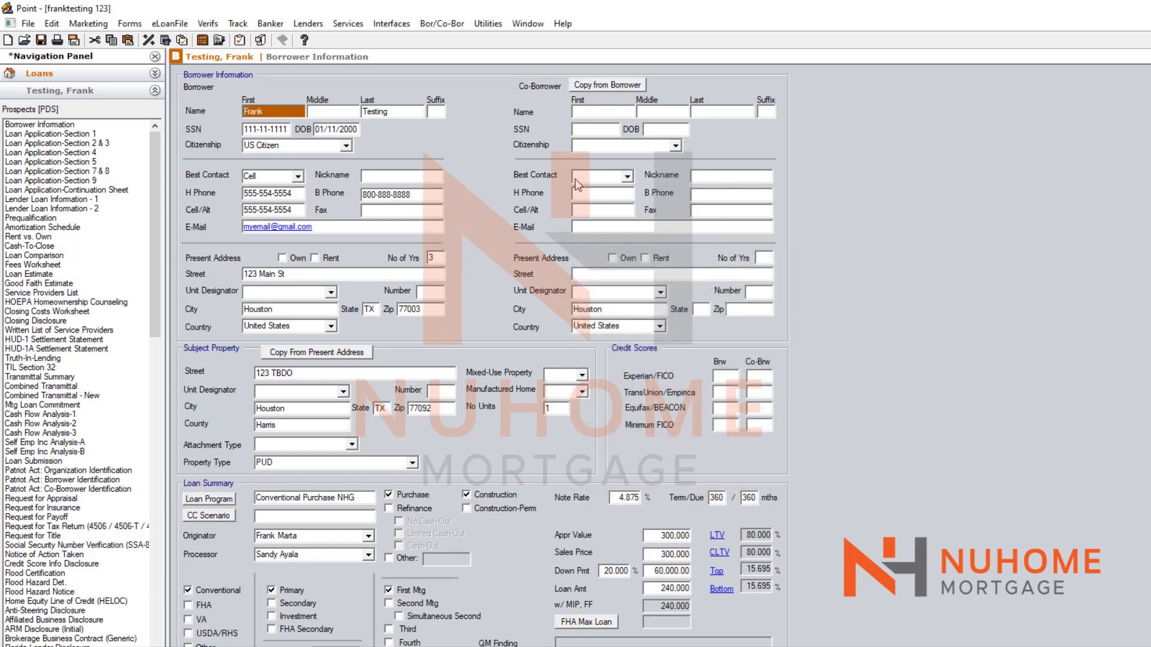
Start a Fannie Mae DO/DU request from Services with Interim as the submission type
{"action": "left_click", "coordinate": [347, 23]}
{"action": "mouse_move", "coordinate": [387, 39]}
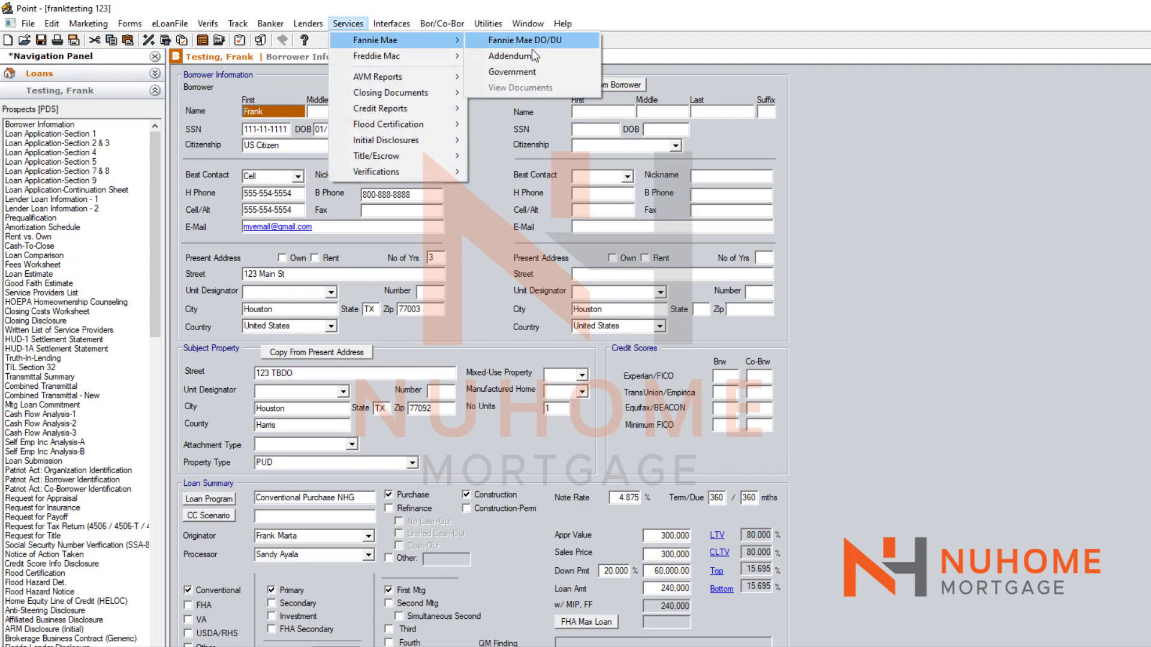
{"action": "left_click", "coordinate": [525, 40]}
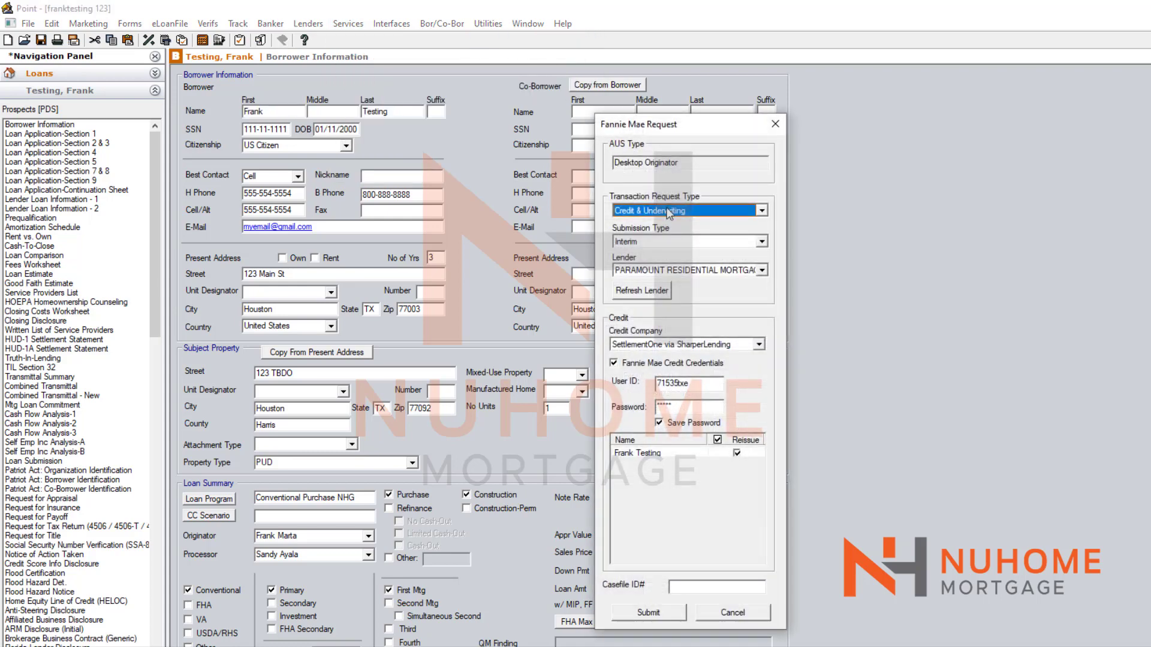
{"action": "left_click", "coordinate": [646, 240]}
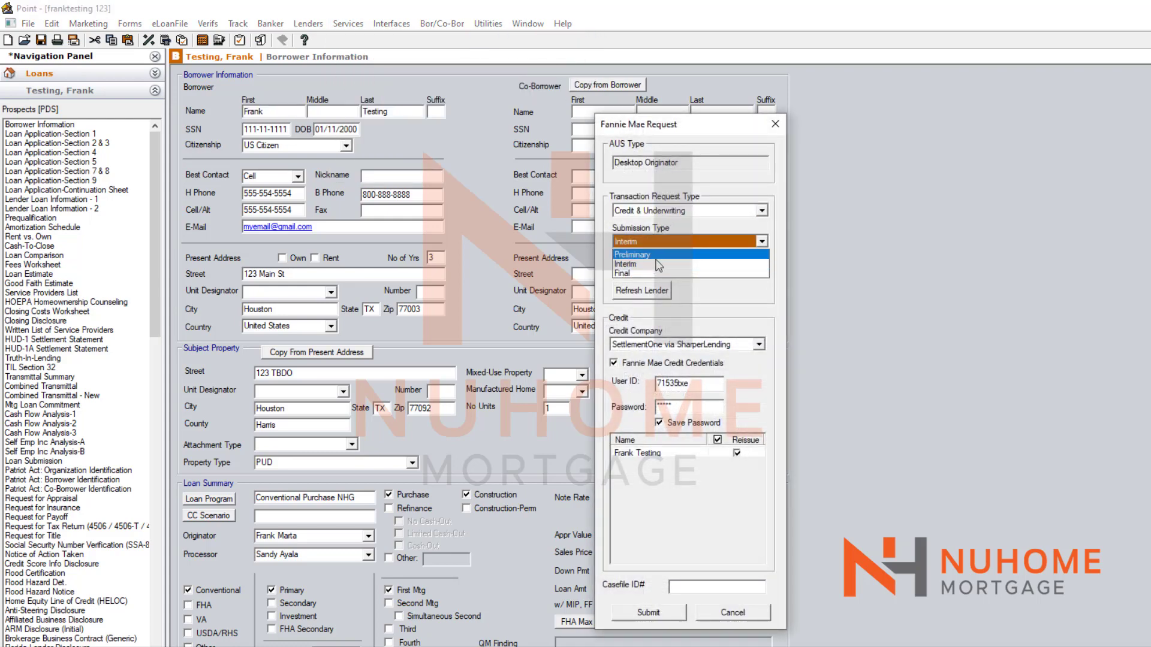
{"action": "left_click", "coordinate": [660, 266]}
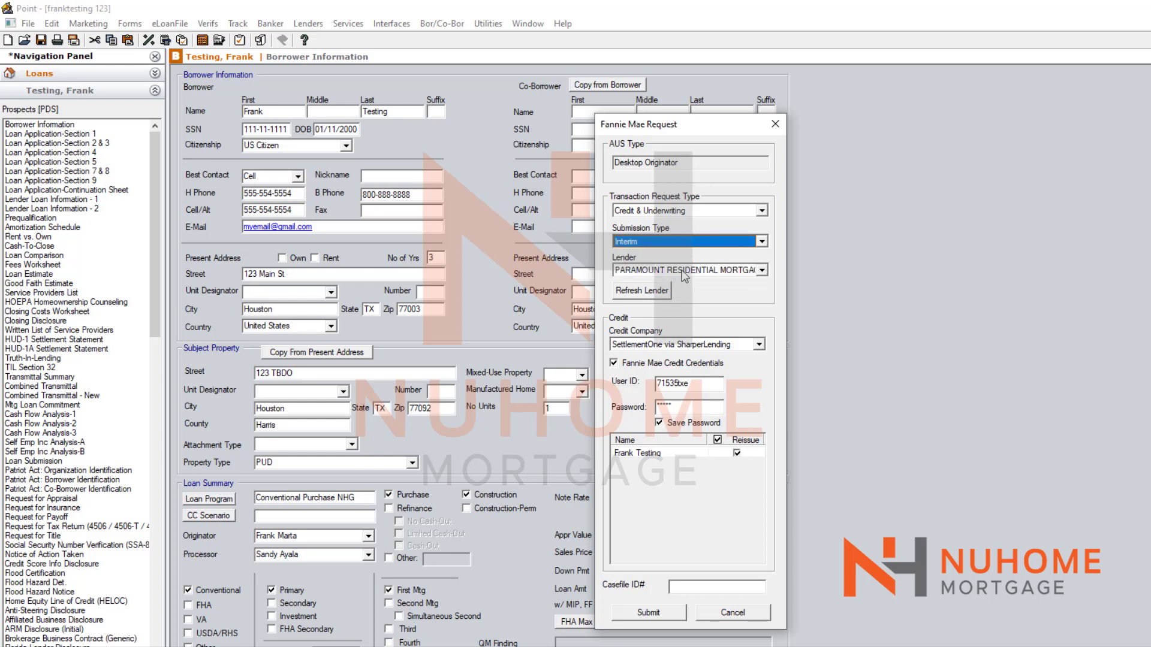
Refresh the request's lender list and review the refreshed lender choices
{"action": "left_click", "coordinate": [642, 290]}
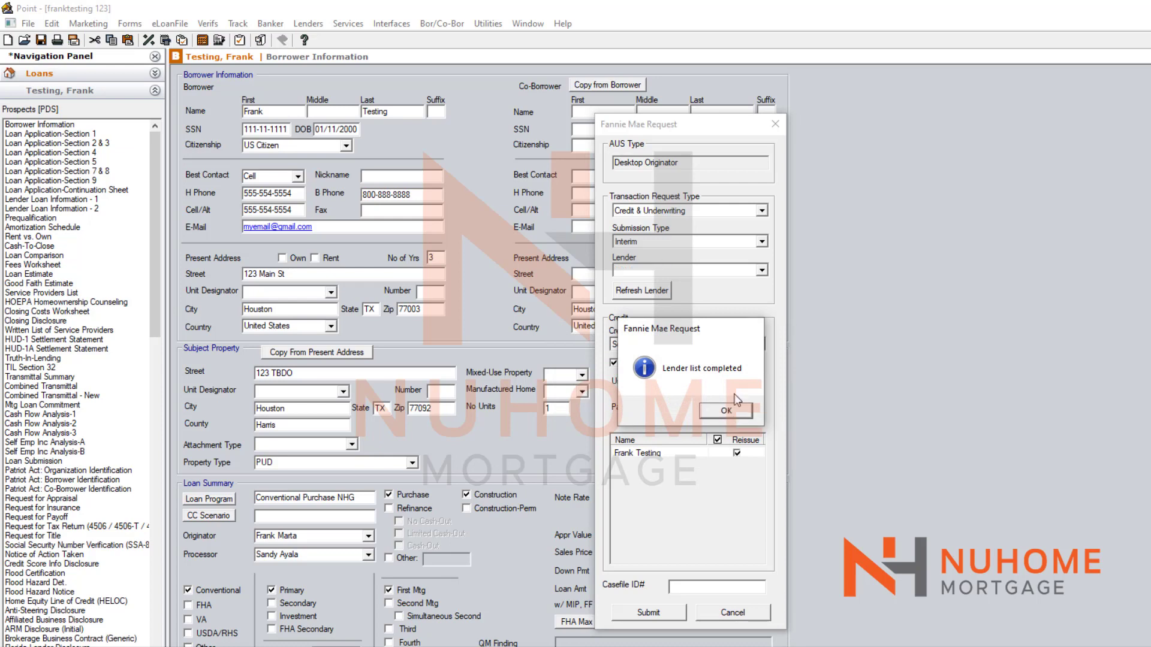
{"action": "left_click", "coordinate": [736, 415]}
{"action": "left_click", "coordinate": [760, 271]}
{"action": "scroll", "coordinate": [684, 315], "scroll_direction": "down", "scroll_amount": 5}
{"action": "scroll", "coordinate": [717, 313], "scroll_direction": "down", "scroll_amount": 4}
Choose SettlementOne as the credit company and enable Fannie Mae credit credentials
{"action": "left_click", "coordinate": [711, 342]}
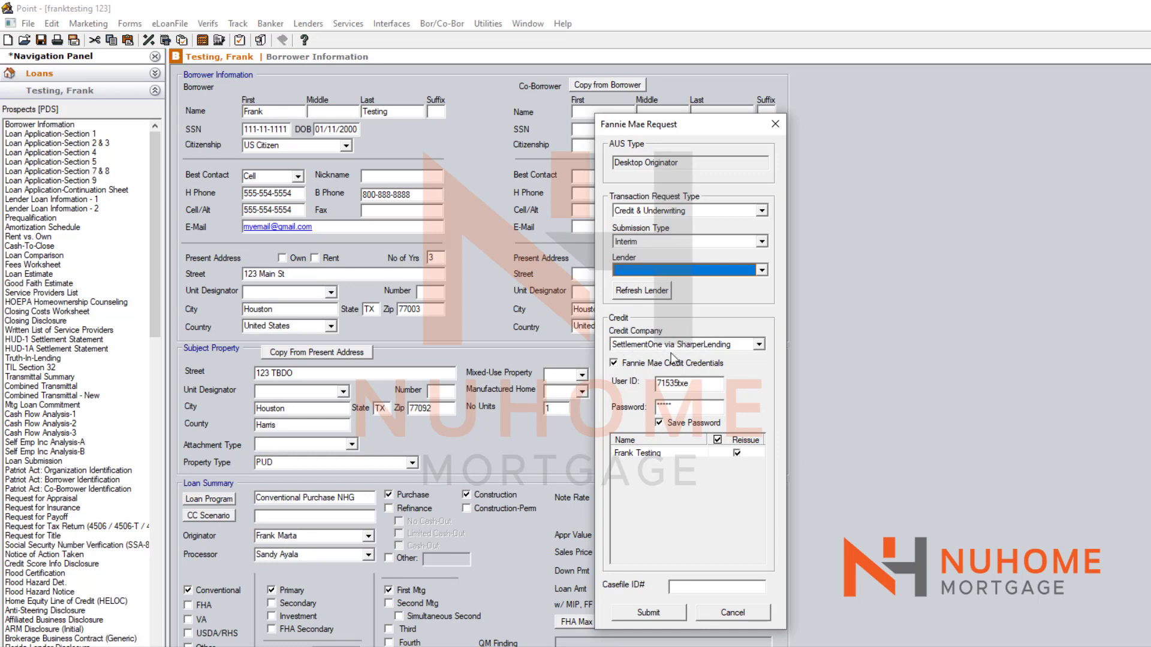
{"action": "left_click", "coordinate": [718, 346]}
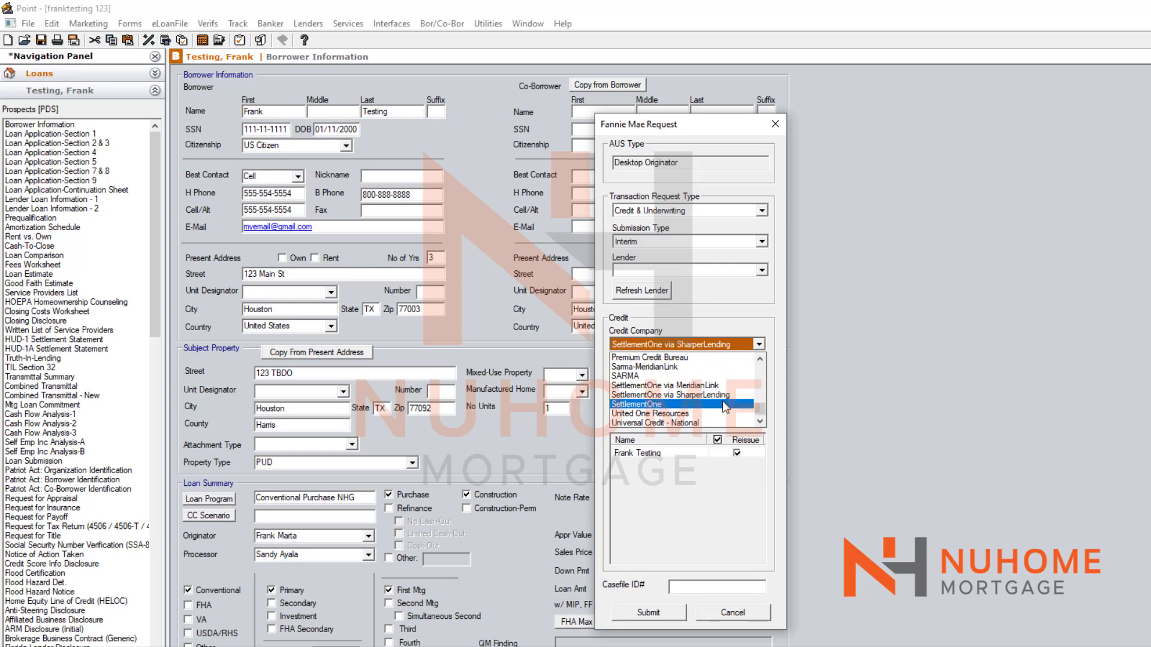
{"action": "left_click", "coordinate": [675, 405]}
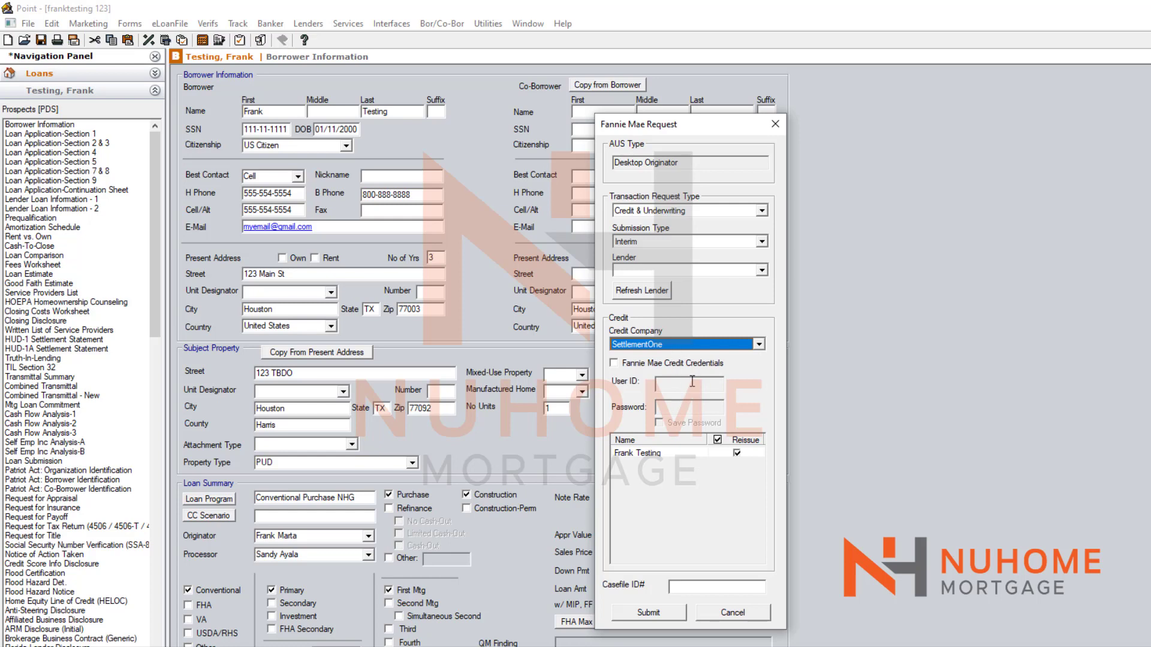
{"action": "left_click", "coordinate": [614, 364]}
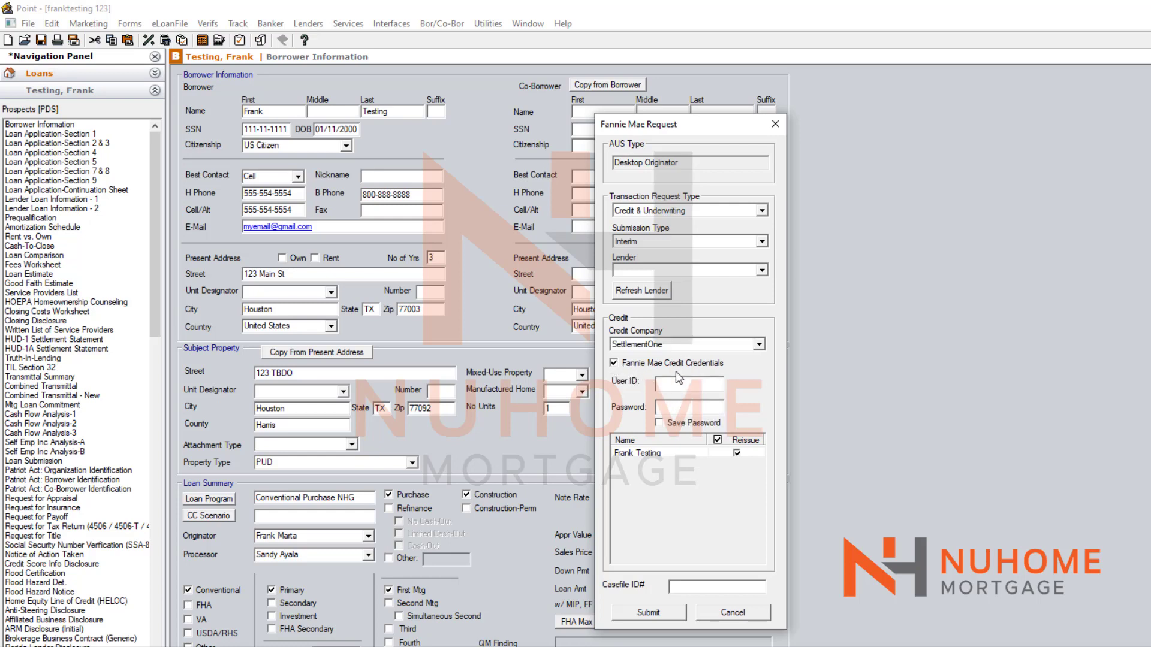
{"action": "left_click", "coordinate": [685, 384]}
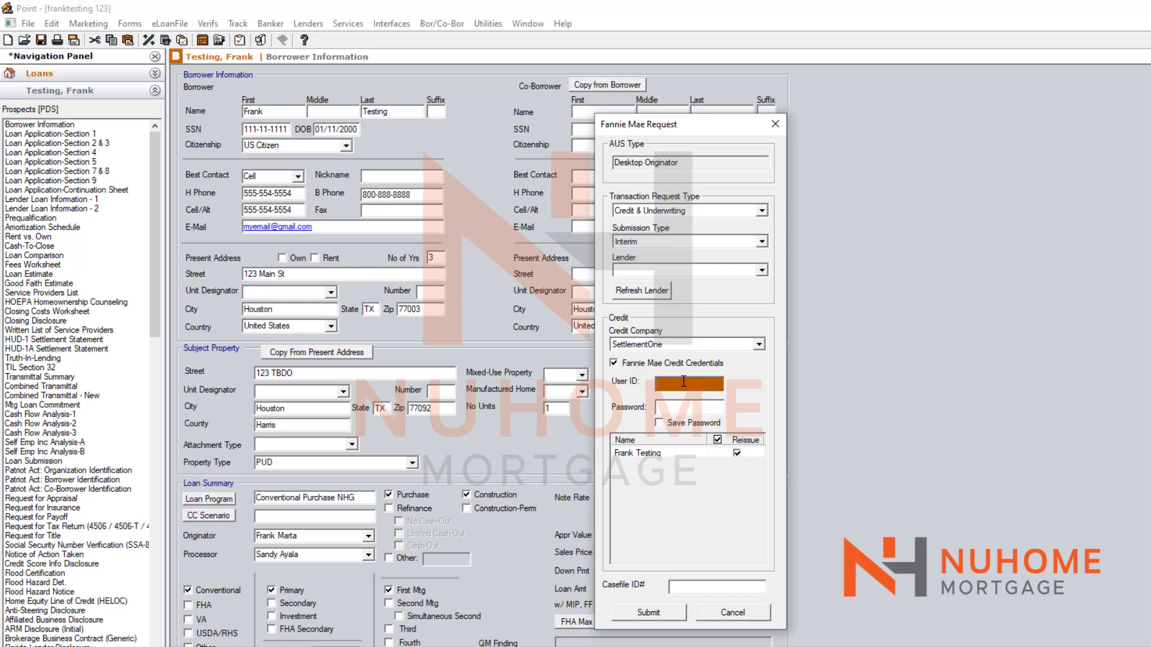
{"action": "left_click", "coordinate": [683, 345]}
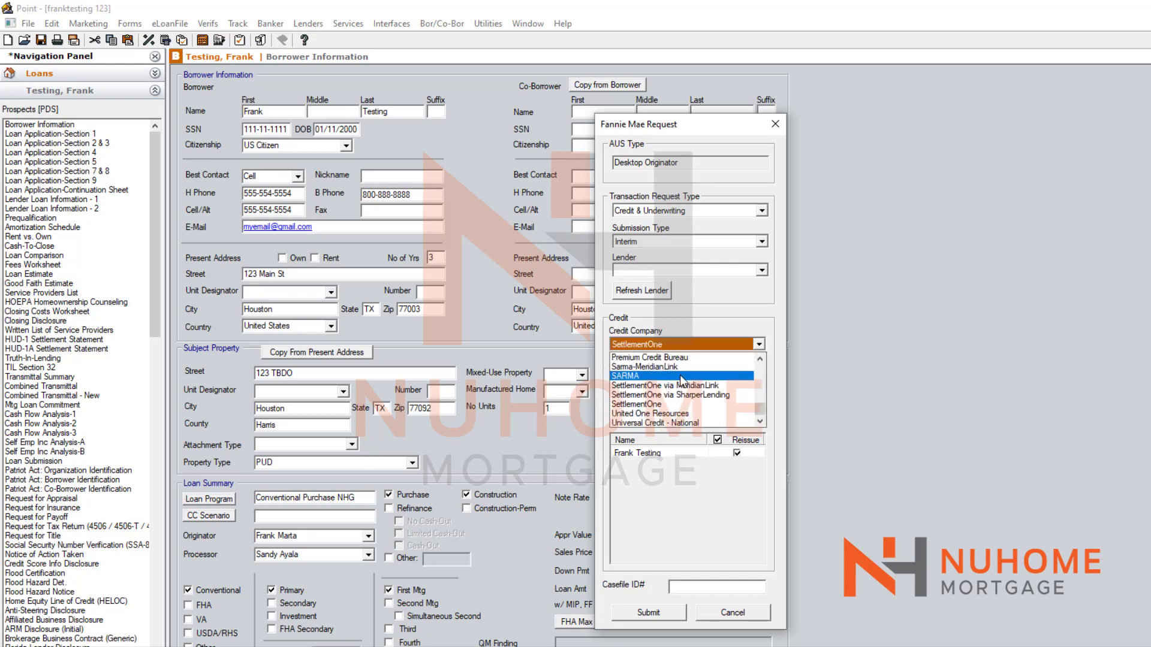
{"action": "scroll", "coordinate": [685, 382], "scroll_direction": "up", "scroll_amount": 3}
{"action": "scroll", "coordinate": [693, 382], "scroll_direction": "up", "scroll_amount": 3}
{"action": "scroll", "coordinate": [701, 378], "scroll_direction": "up", "scroll_amount": 3}
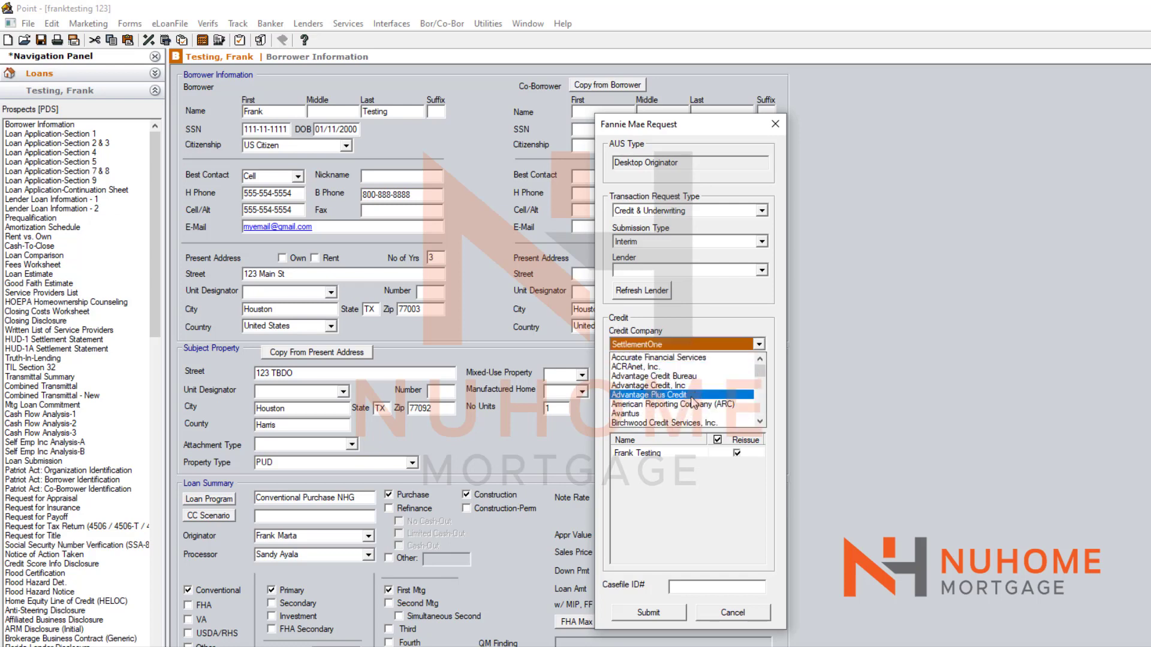
{"action": "scroll", "coordinate": [696, 396], "scroll_direction": "down", "scroll_amount": 3}
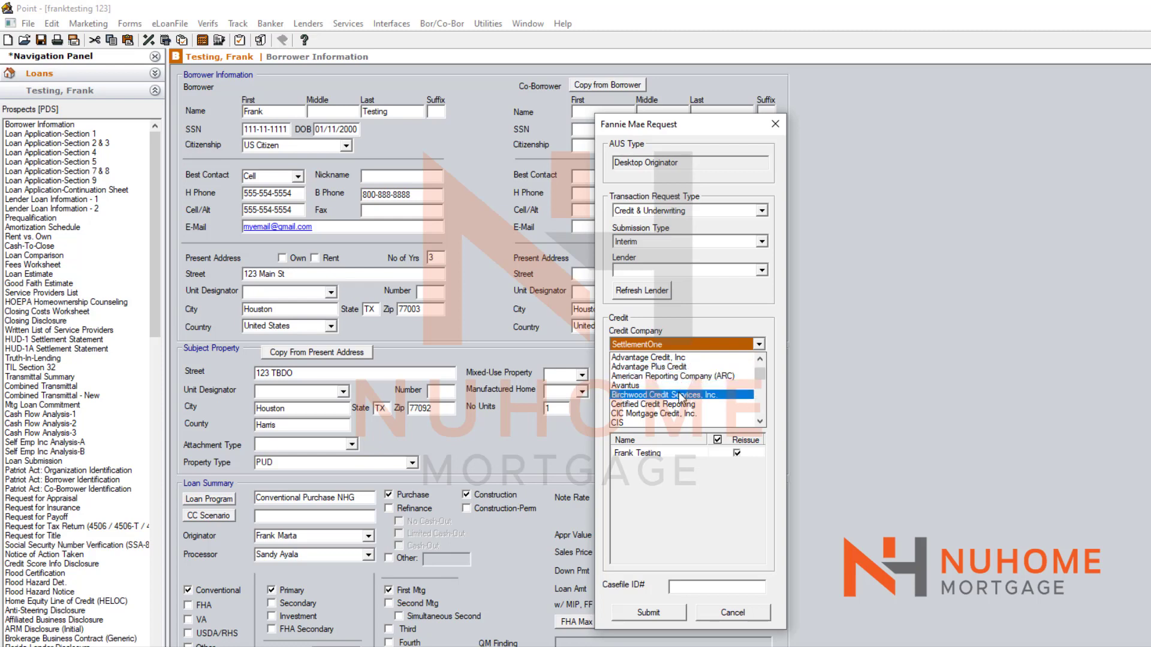
Keep SettlementOne and fill in the Fannie Mae credit User ID and password
{"action": "left_click", "coordinate": [712, 484]}
{"action": "left_click", "coordinate": [675, 384]}
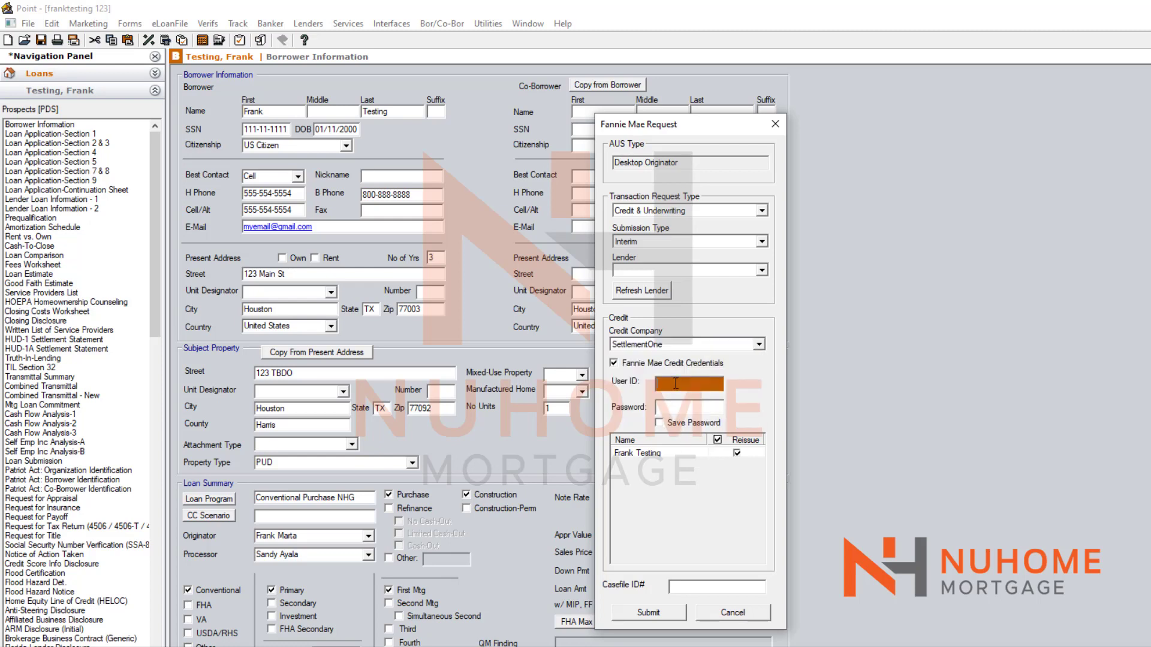
{"action": "type", "text": "7153fx"}
{"action": "type", "text": "e"}
{"action": "key", "text": "Tab"}
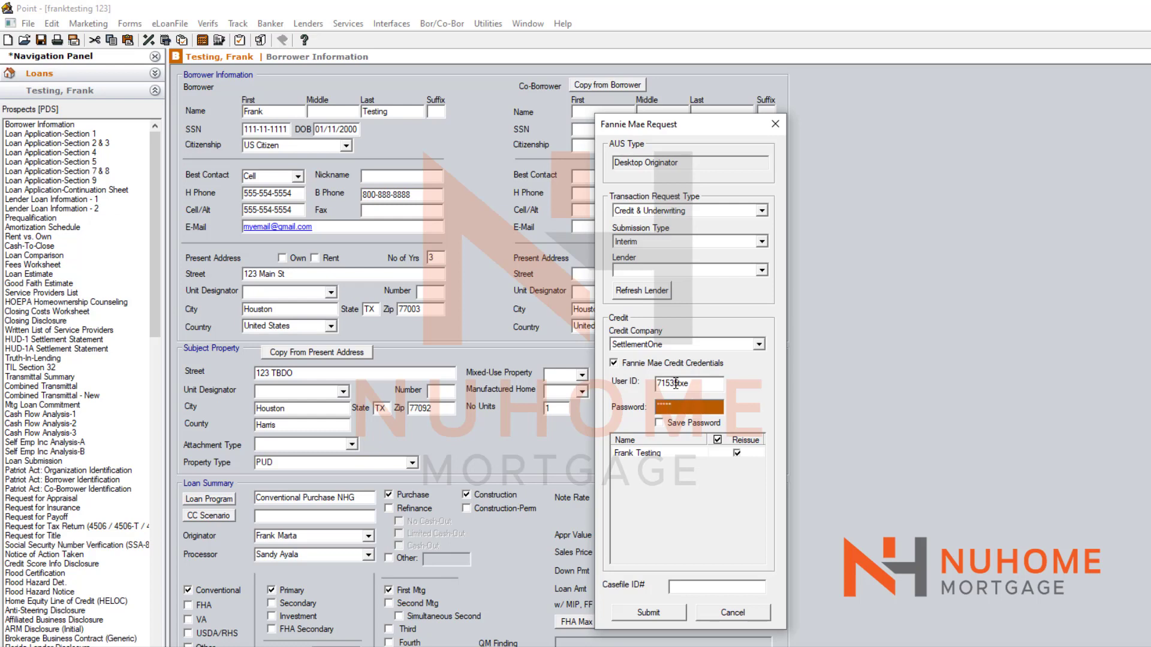
{"action": "key", "text": "shift+Tab"}
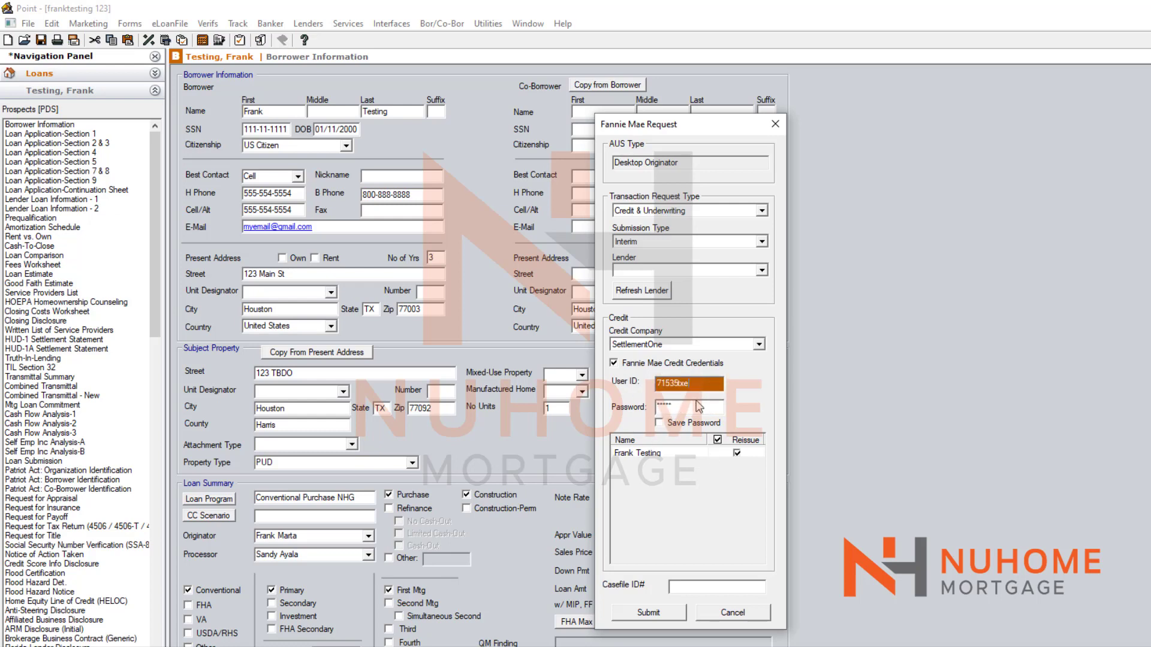
Leave the credentials, then close the Fannie Mae request back to the borrower form
{"action": "left_click", "coordinate": [701, 589]}
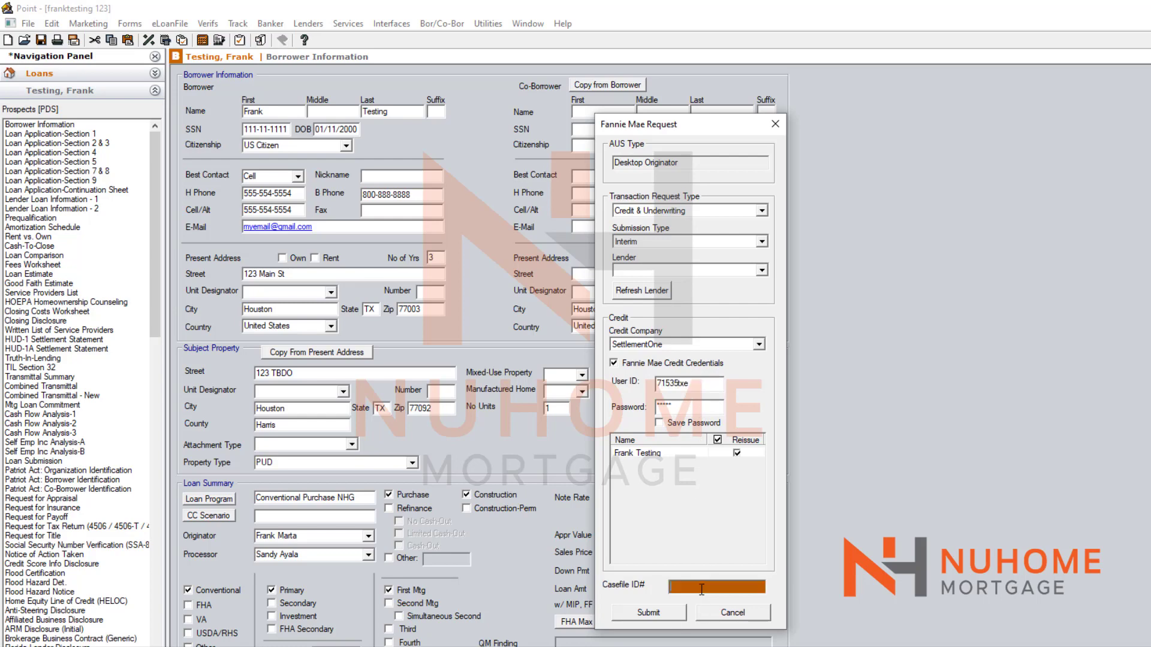
{"action": "left_click", "coordinate": [733, 614]}
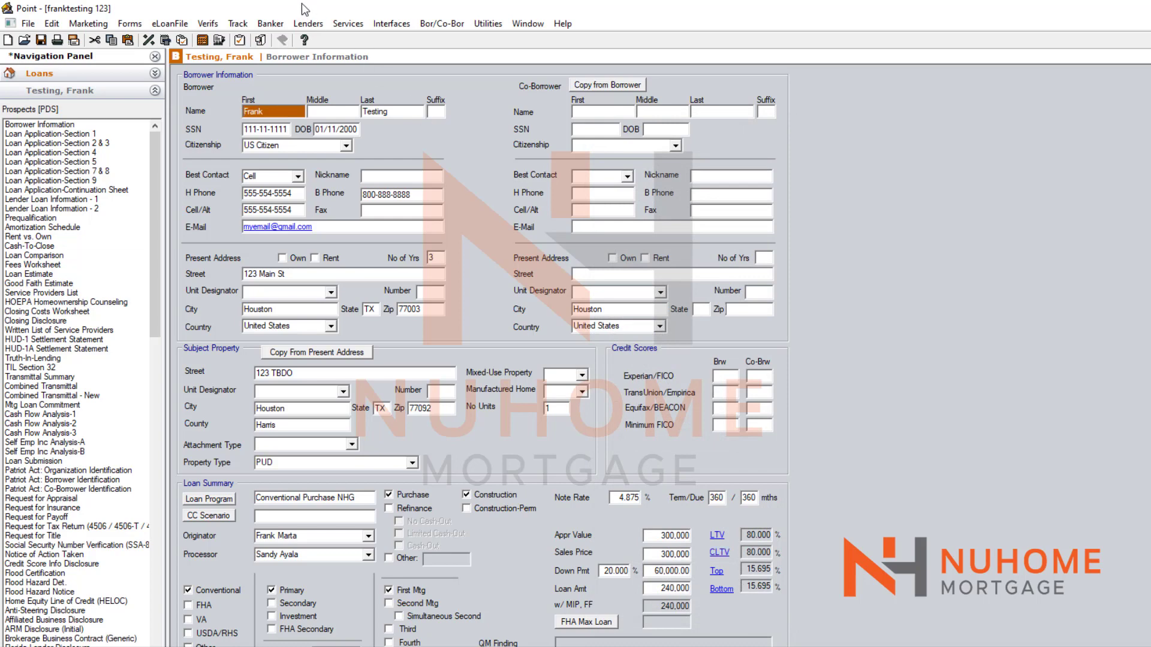
Reopen the Fannie Mae DO/DU request for the loan from Services
{"action": "left_click", "coordinate": [348, 23]}
{"action": "mouse_move", "coordinate": [396, 39]}
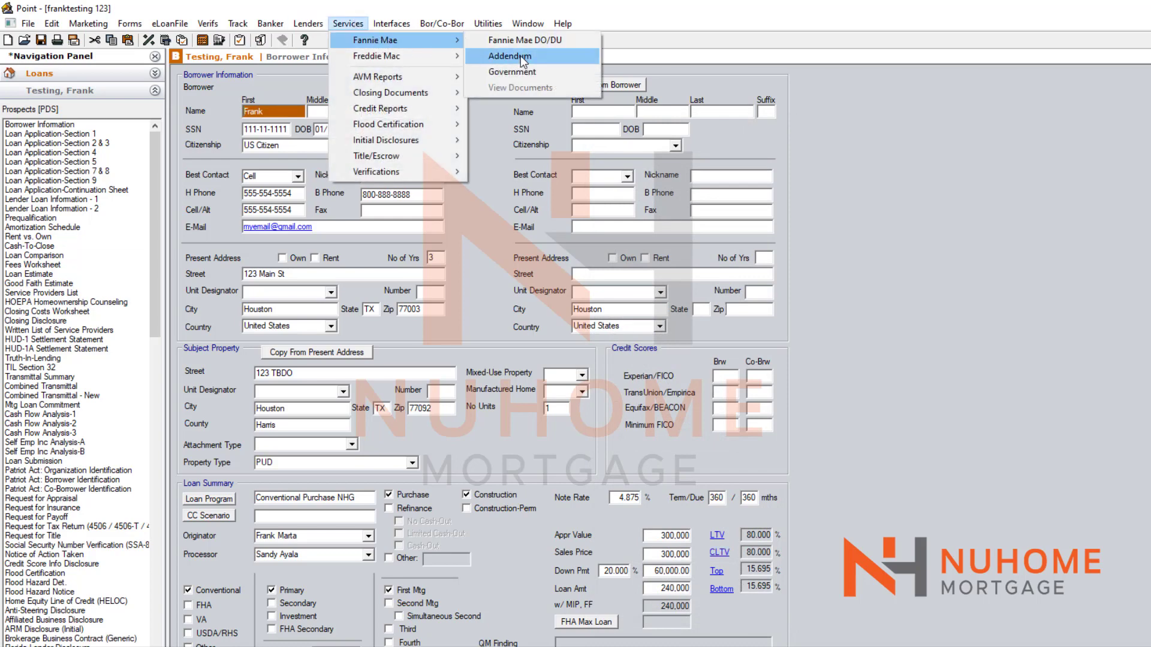
{"action": "left_click", "coordinate": [524, 57]}
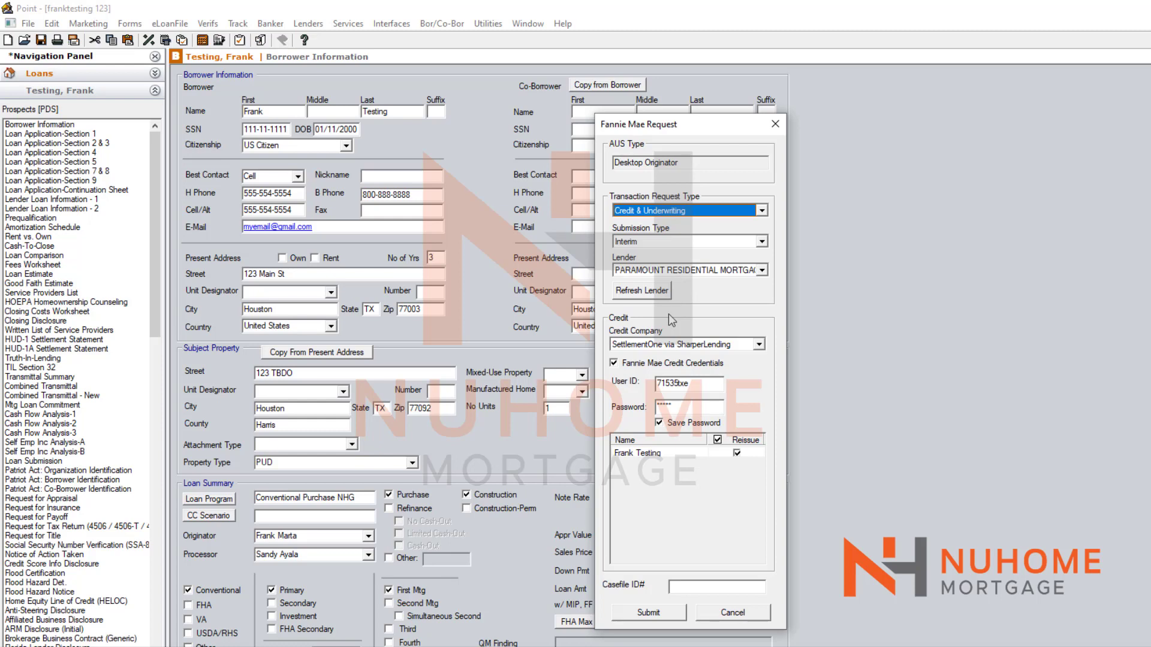
Make SettlementOne the credit company again and re-enable Fannie Mae credit credentials
{"action": "left_click", "coordinate": [684, 345]}
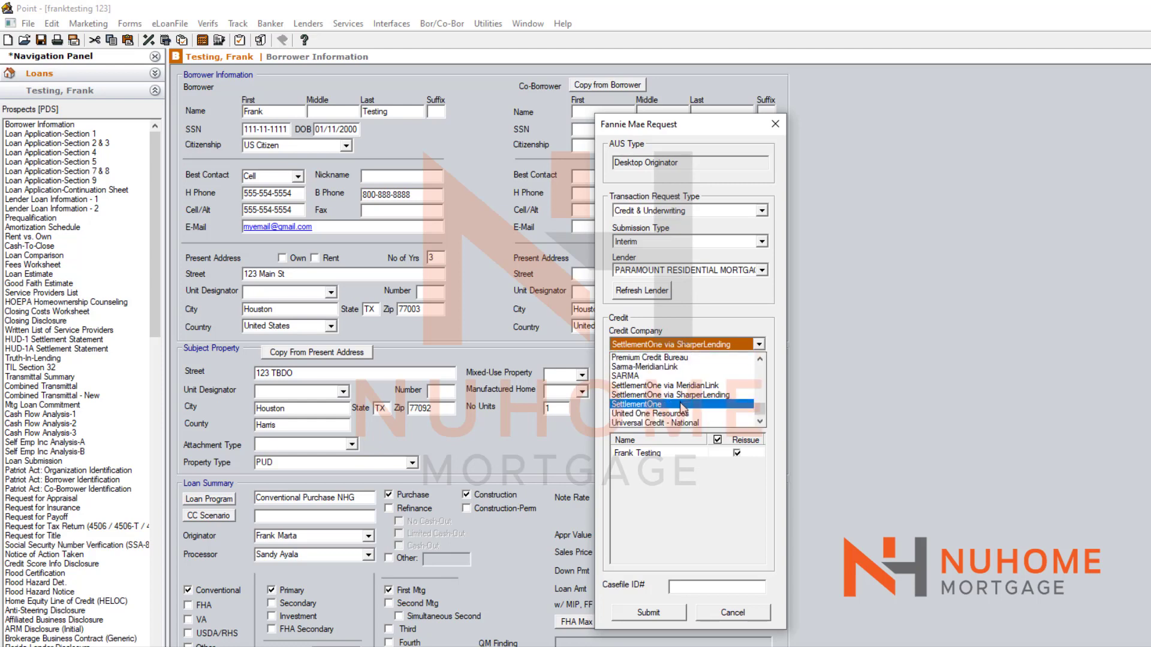
{"action": "left_click", "coordinate": [680, 402]}
{"action": "left_click", "coordinate": [684, 345]}
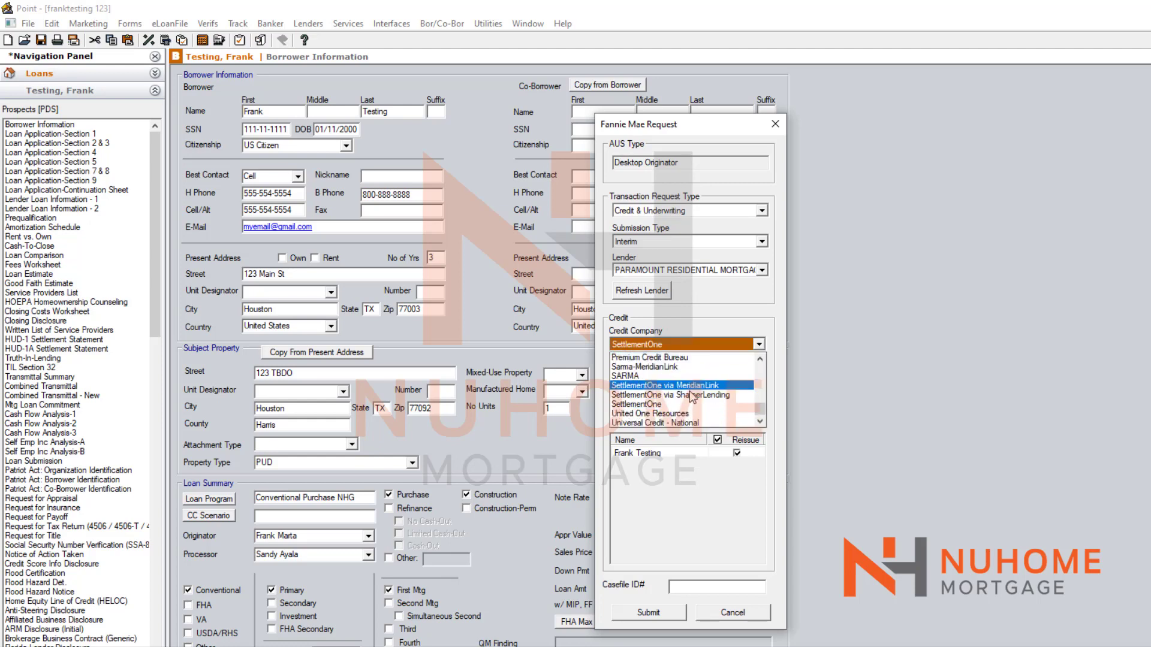
{"action": "left_click", "coordinate": [725, 503]}
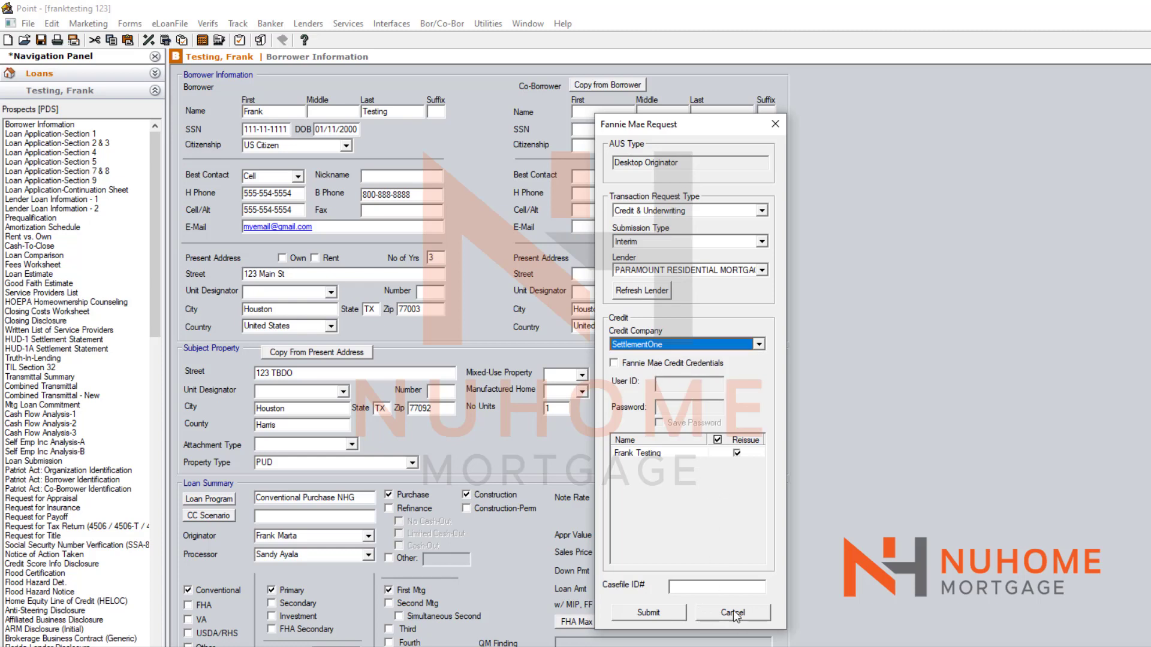
{"action": "left_click", "coordinate": [643, 366]}
{"action": "left_click", "coordinate": [686, 387]}
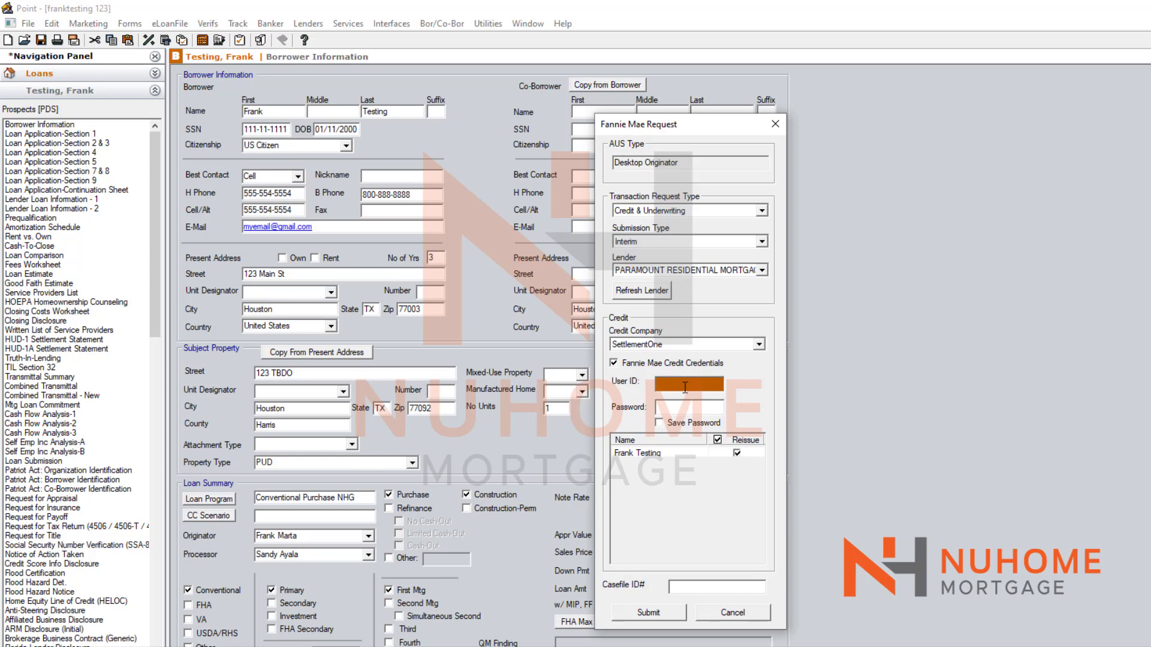